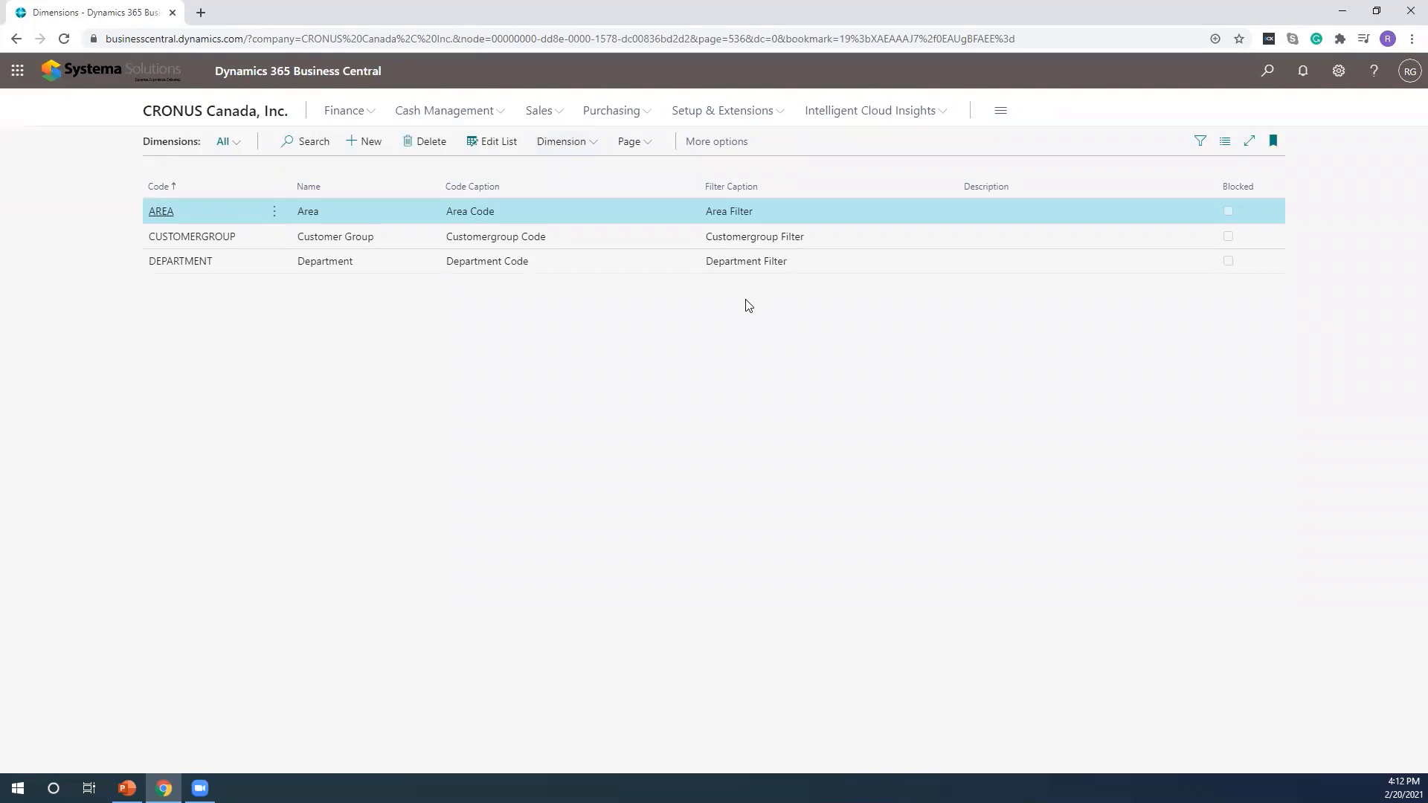
Create a new dimension with the code PROJECT and the name Project
click(374, 152)
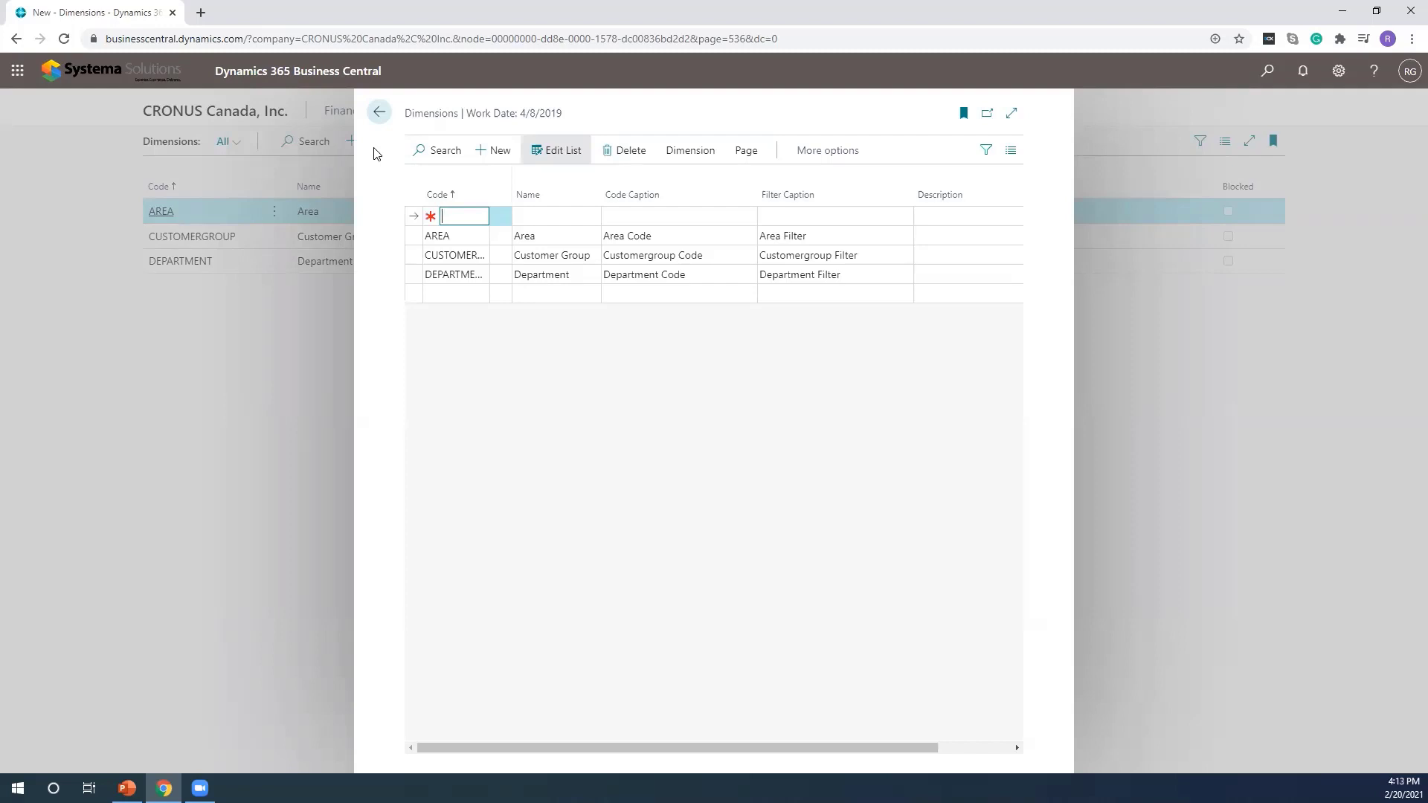
text(Project)
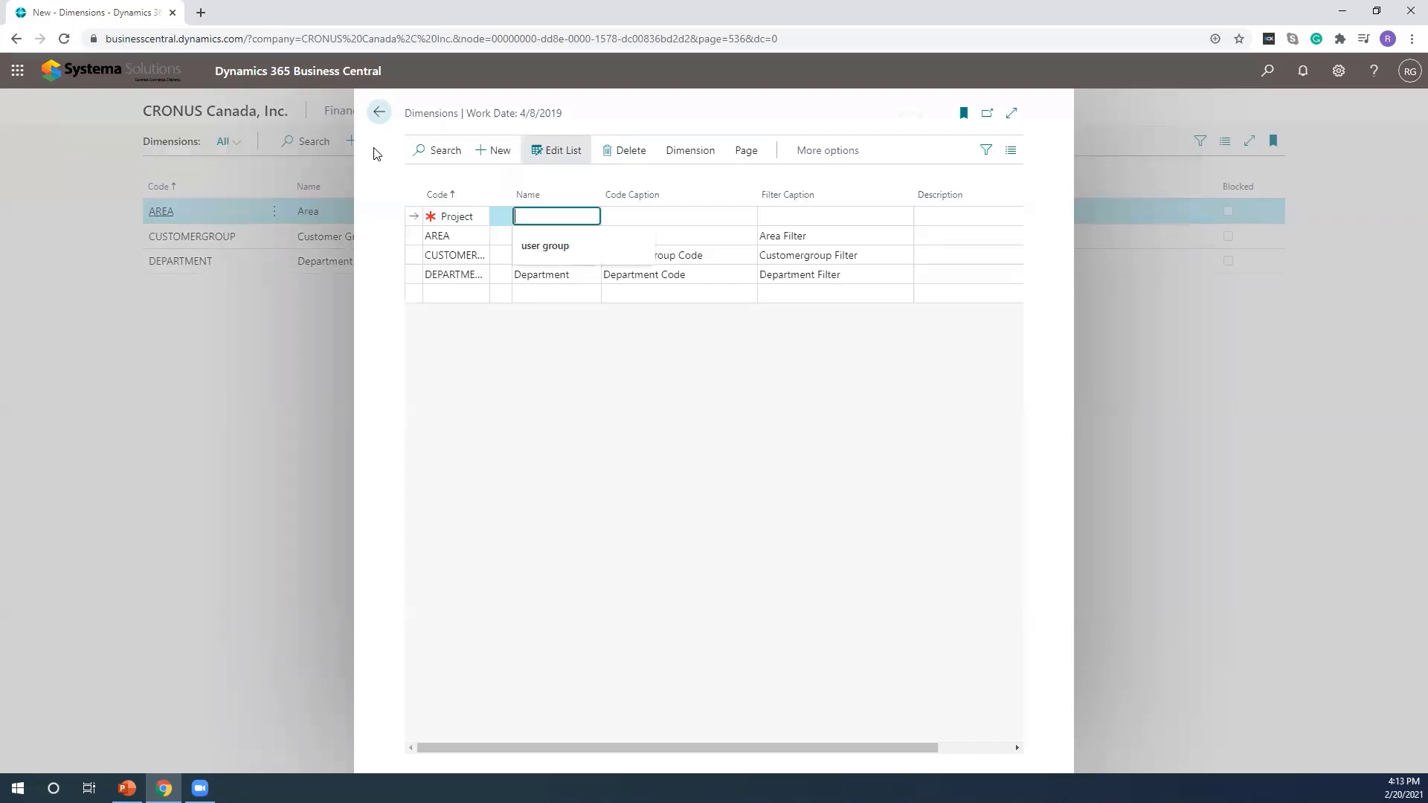
key(Tab)
text(Pr)
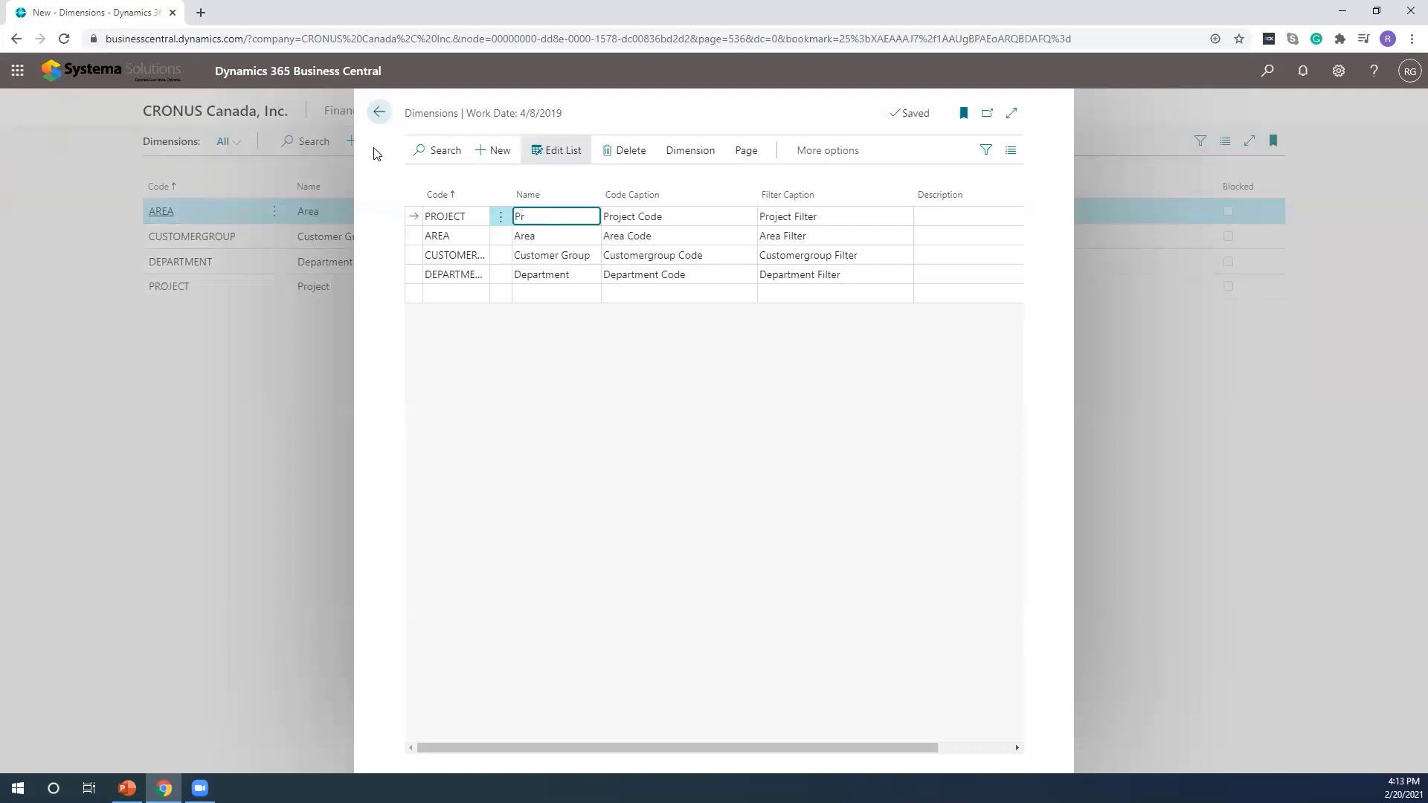
text(opject)
key(Tab)
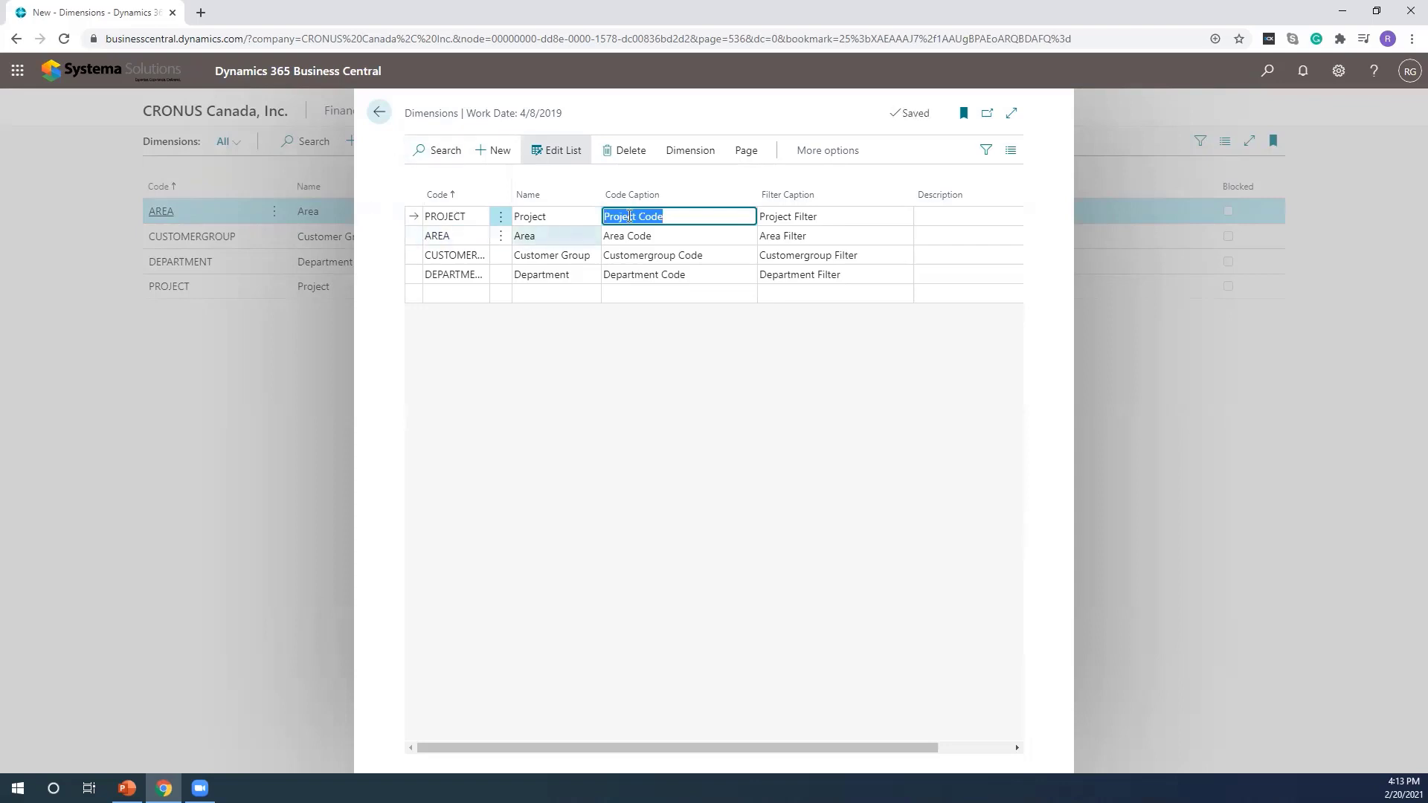
Open the dimension values of PROJECT and add the value PROJECT1 with the name Project 1
click(690, 151)
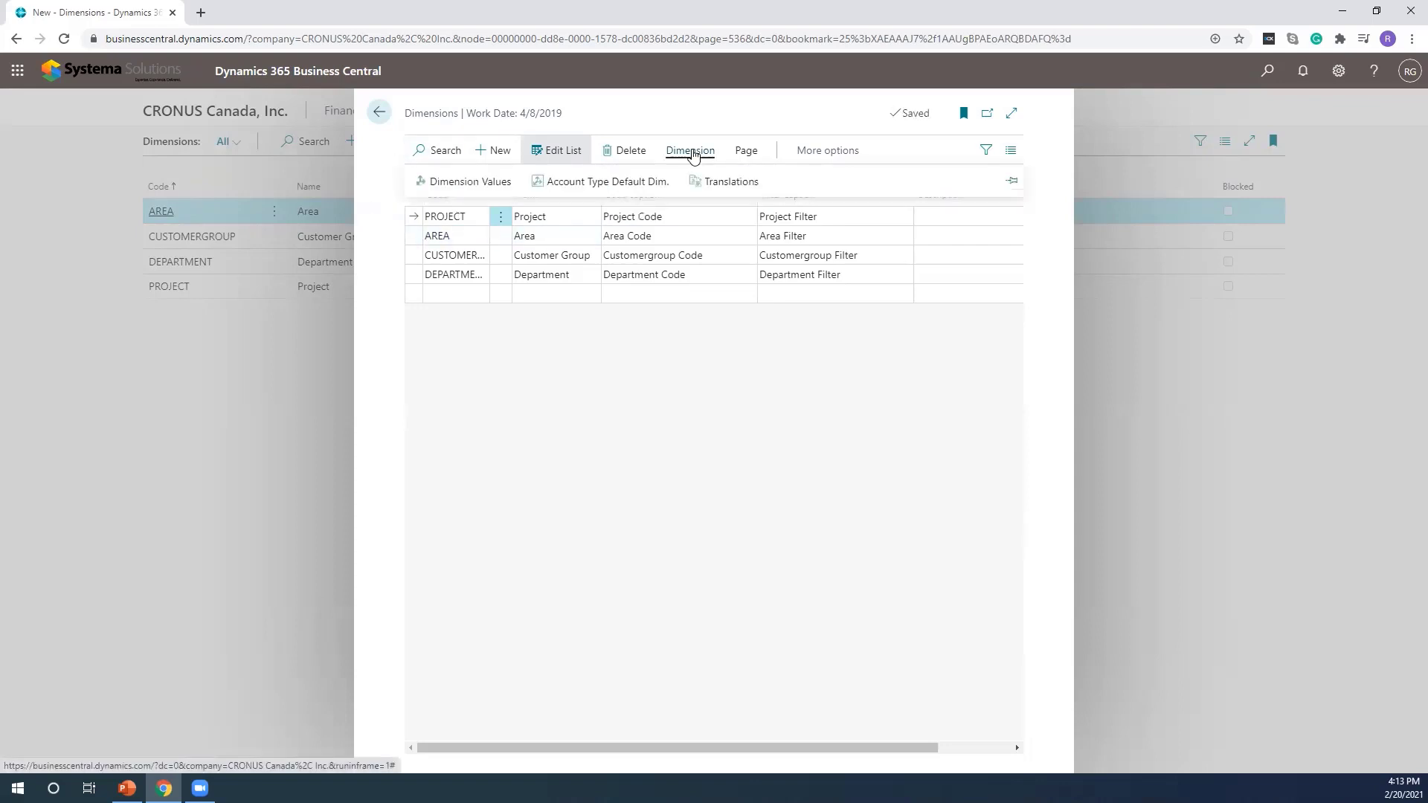
click(492, 182)
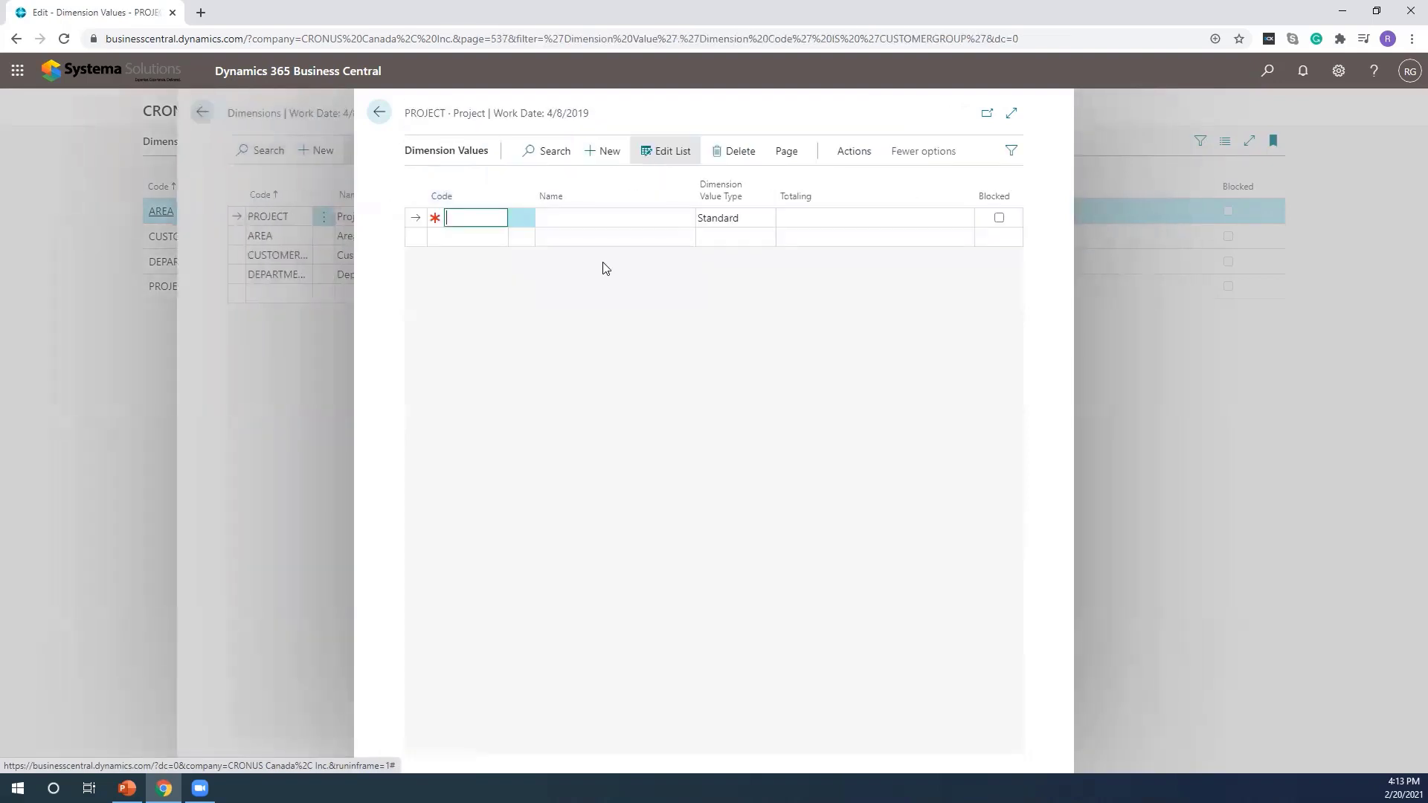
text(Porjec)
key(BackSpace)
key(BackSpace)
key(BackSpace)
key(BackSpace)
key(BackSpace)
text(roject1)
key(Tab)
text(Project )
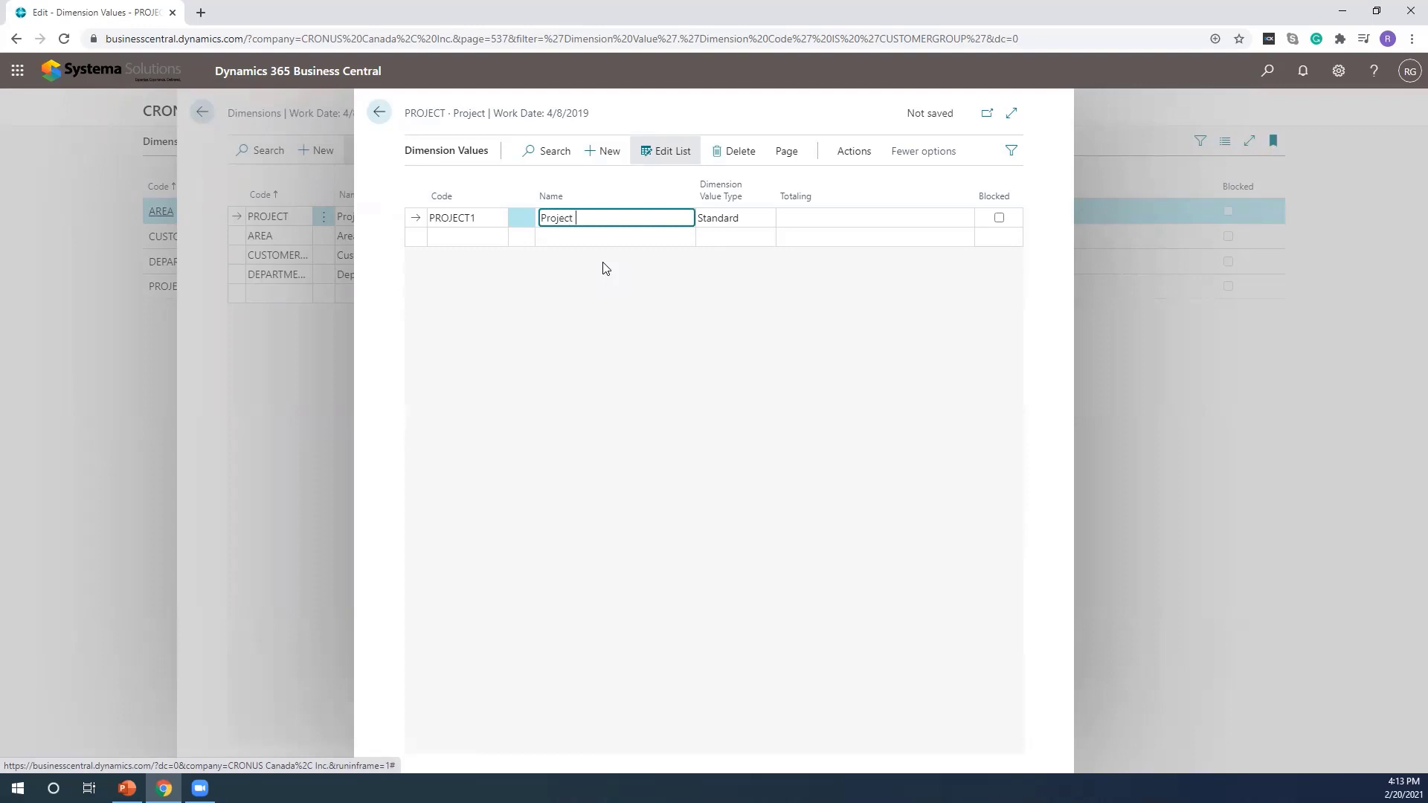
text(1)
key(Tab)
Add a second dimension value PROJECT2 with the name Project 2 and return to the main Dimensions list
click(484, 235)
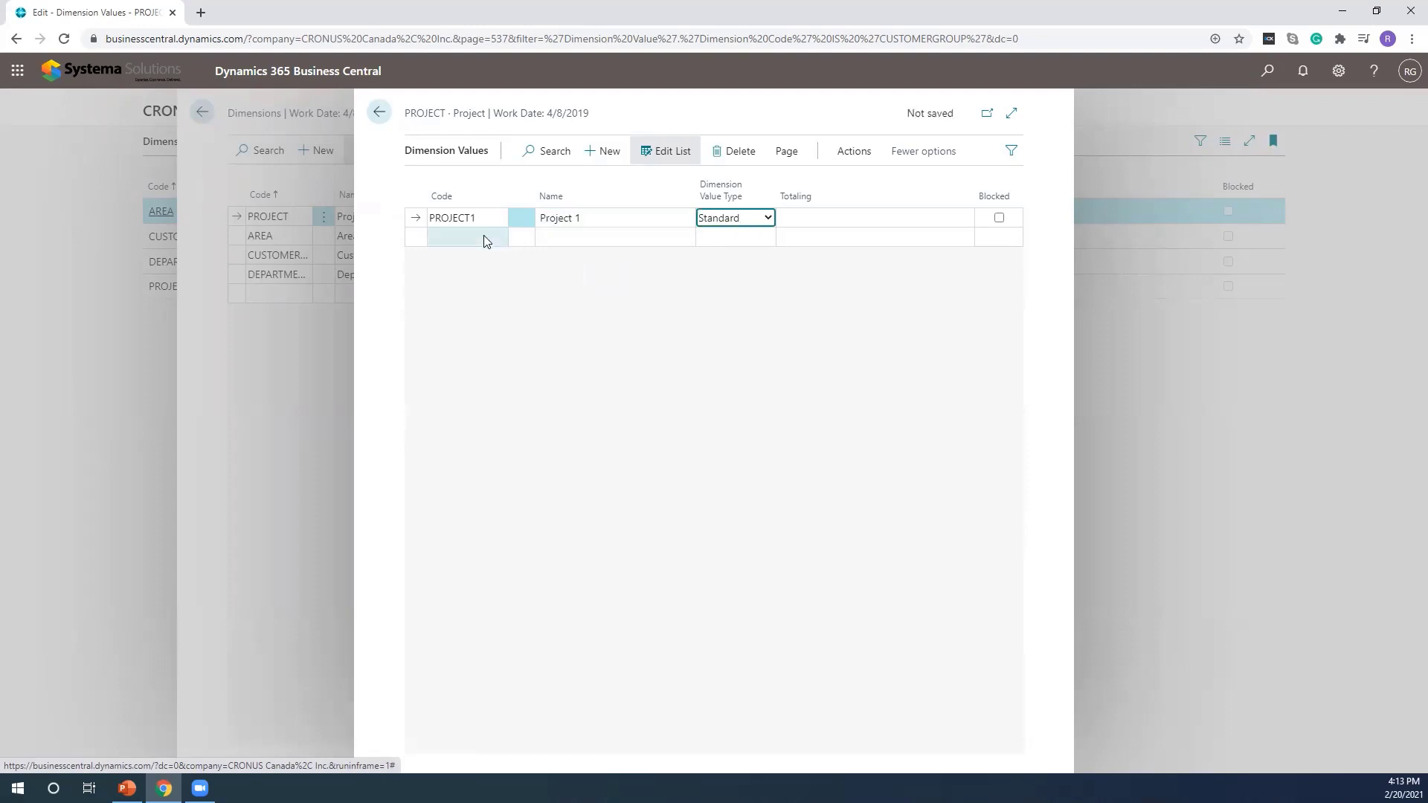
text(Proje)
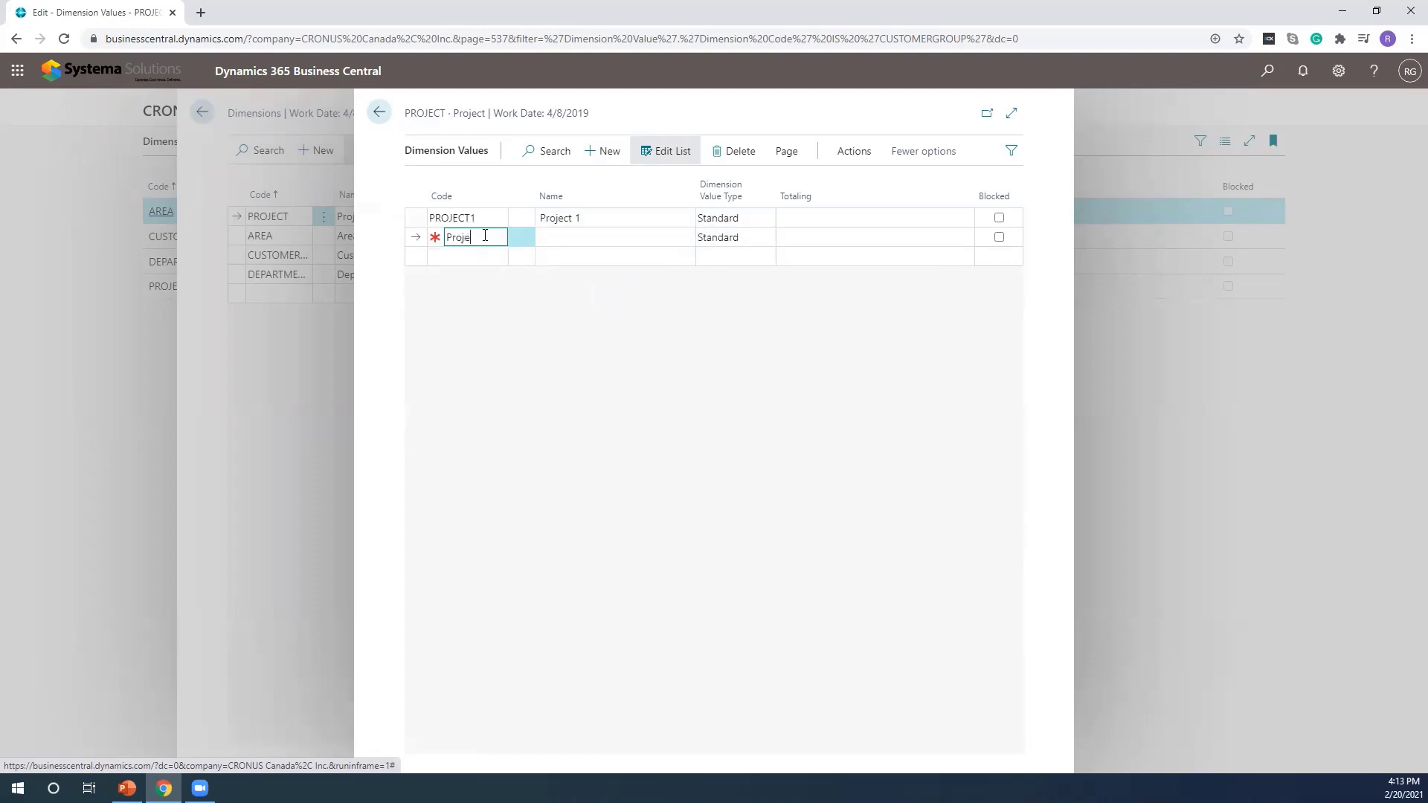
text(ct2)
key(Tab)
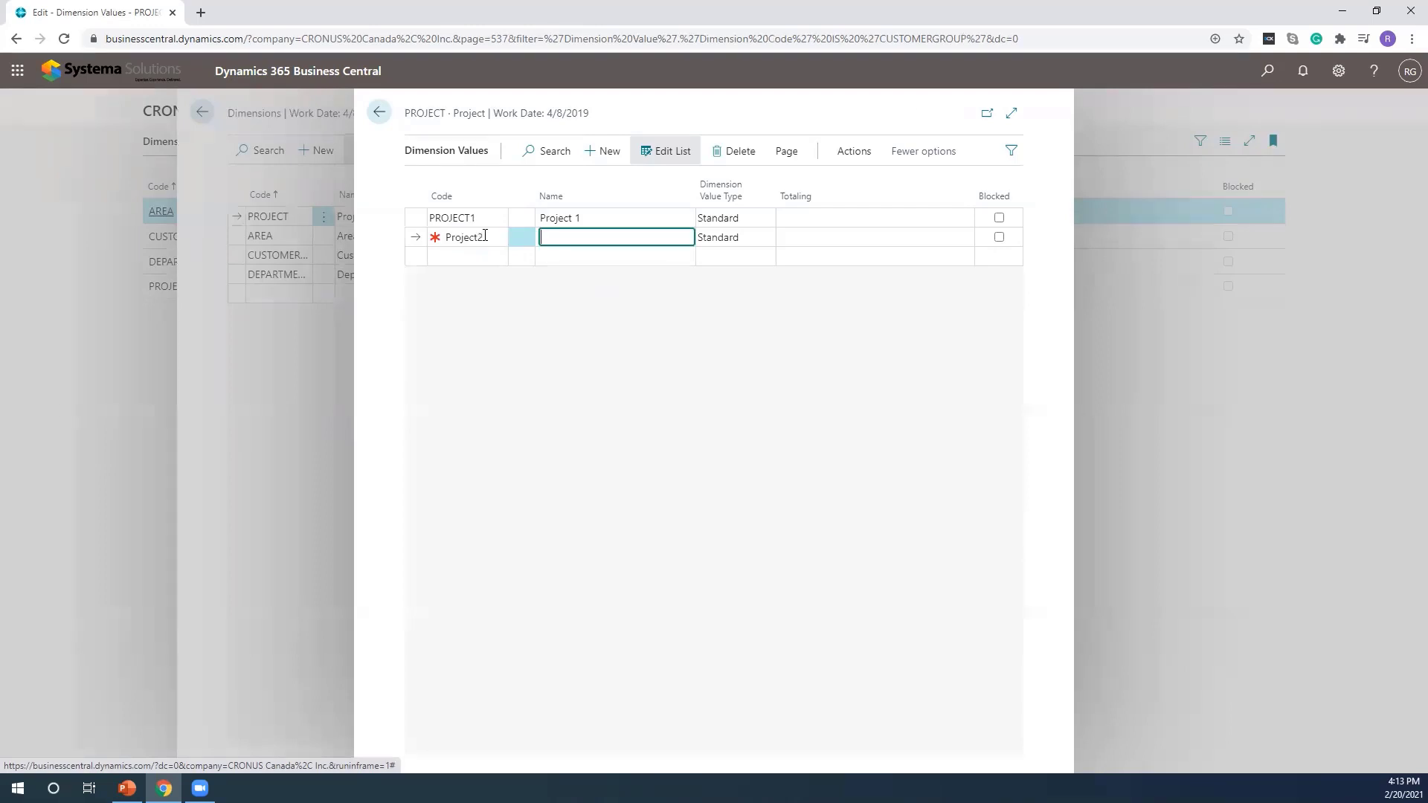
text(Project 2)
key(Tab)
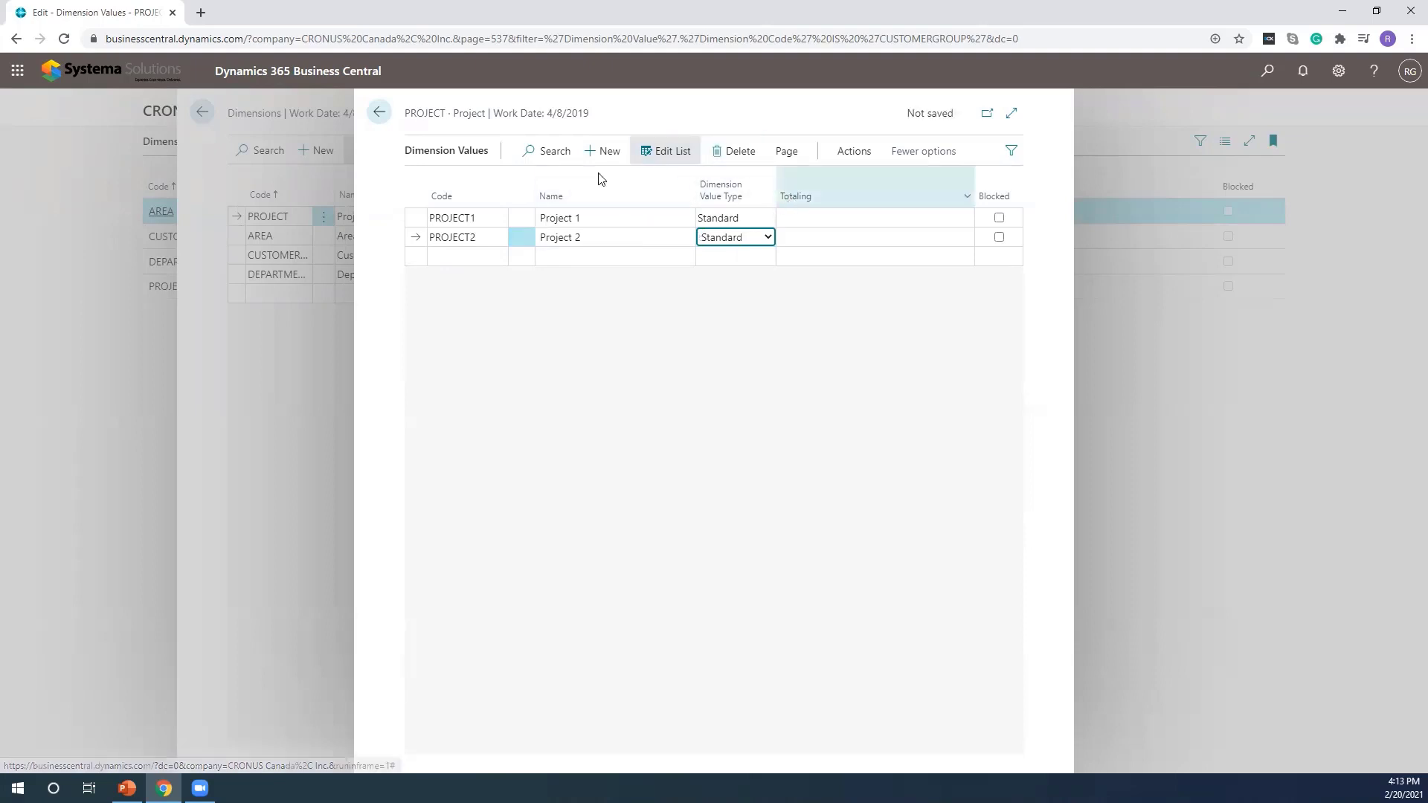
click(379, 117)
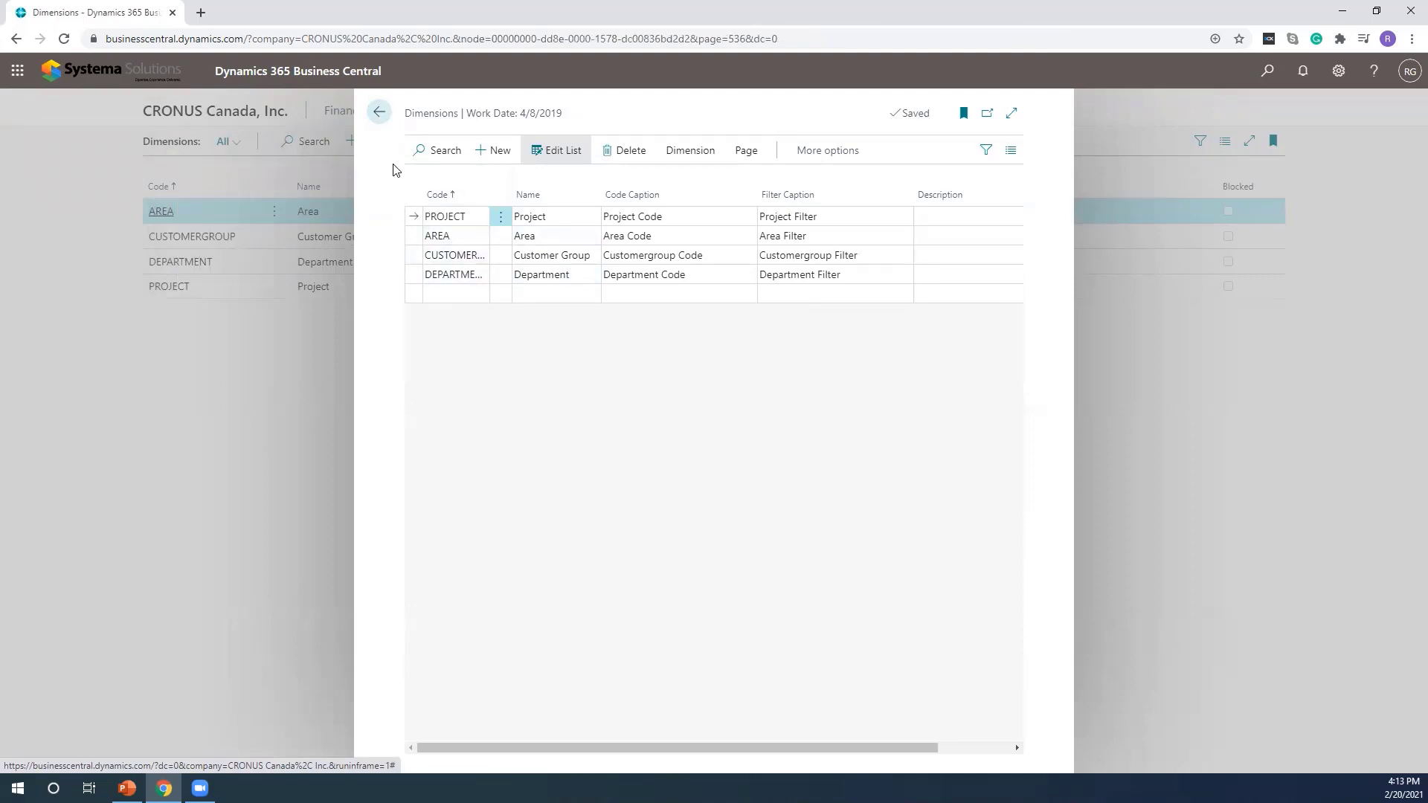
click(379, 112)
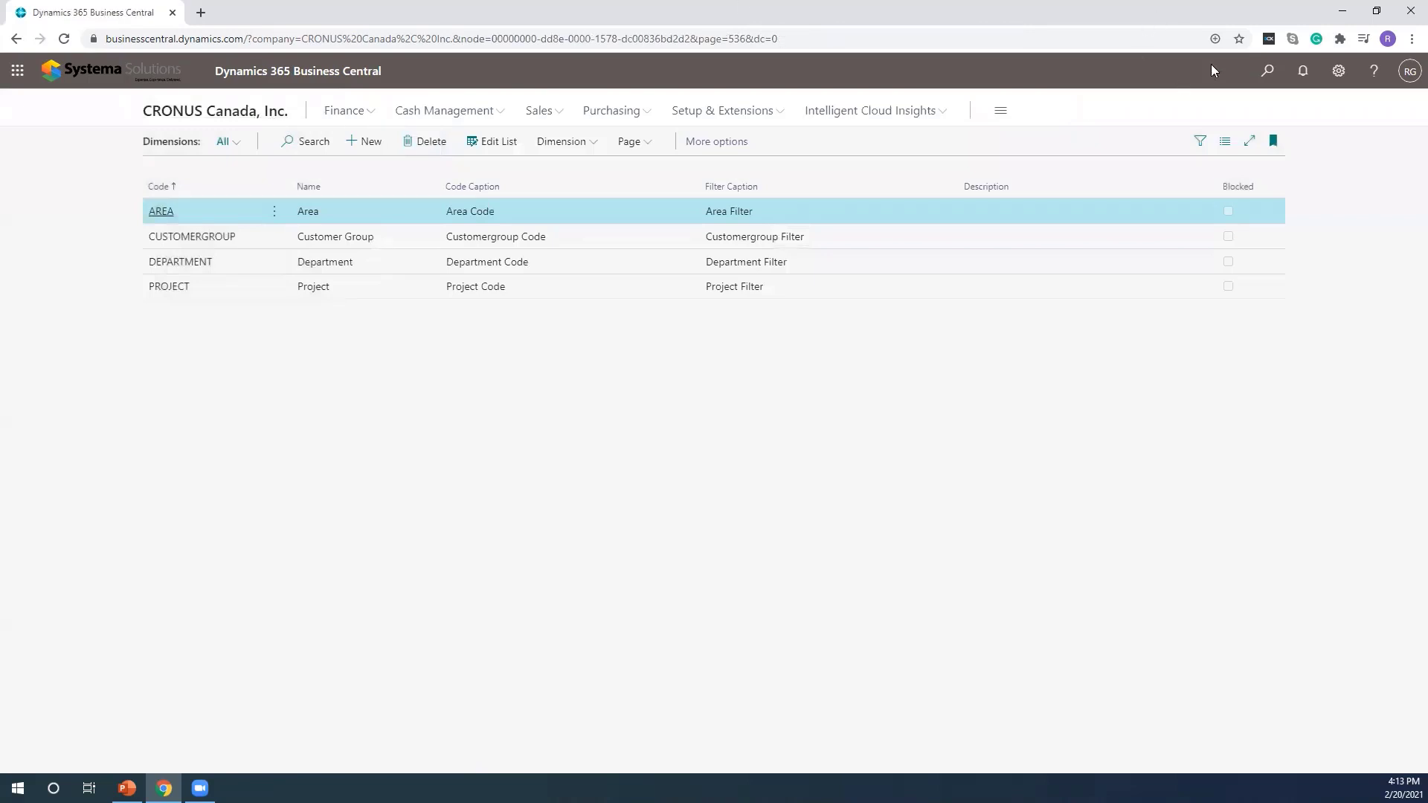
Search for the general ledger setup and open the General Ledger Setup page
click(1266, 72)
text(r)
text(general )
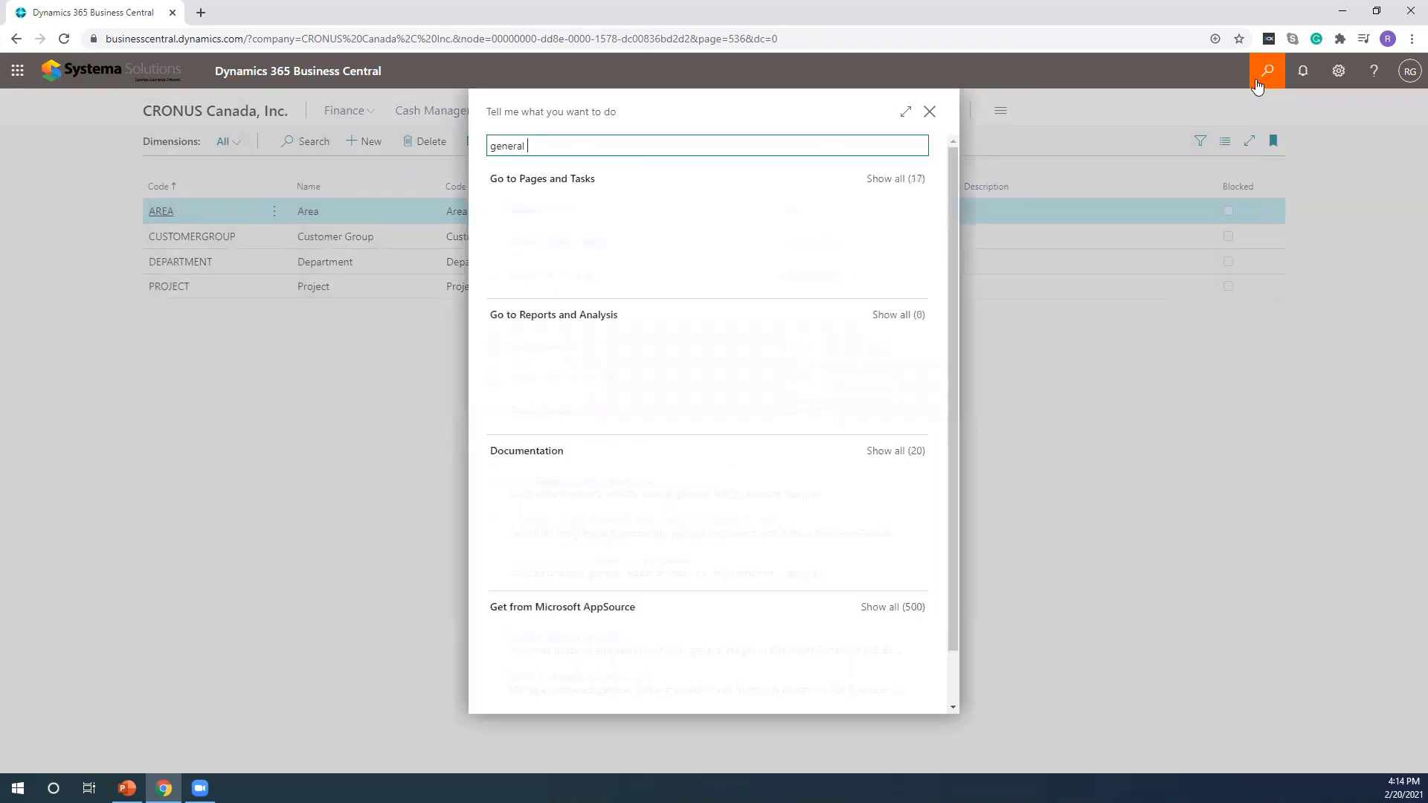
text(ledger set)
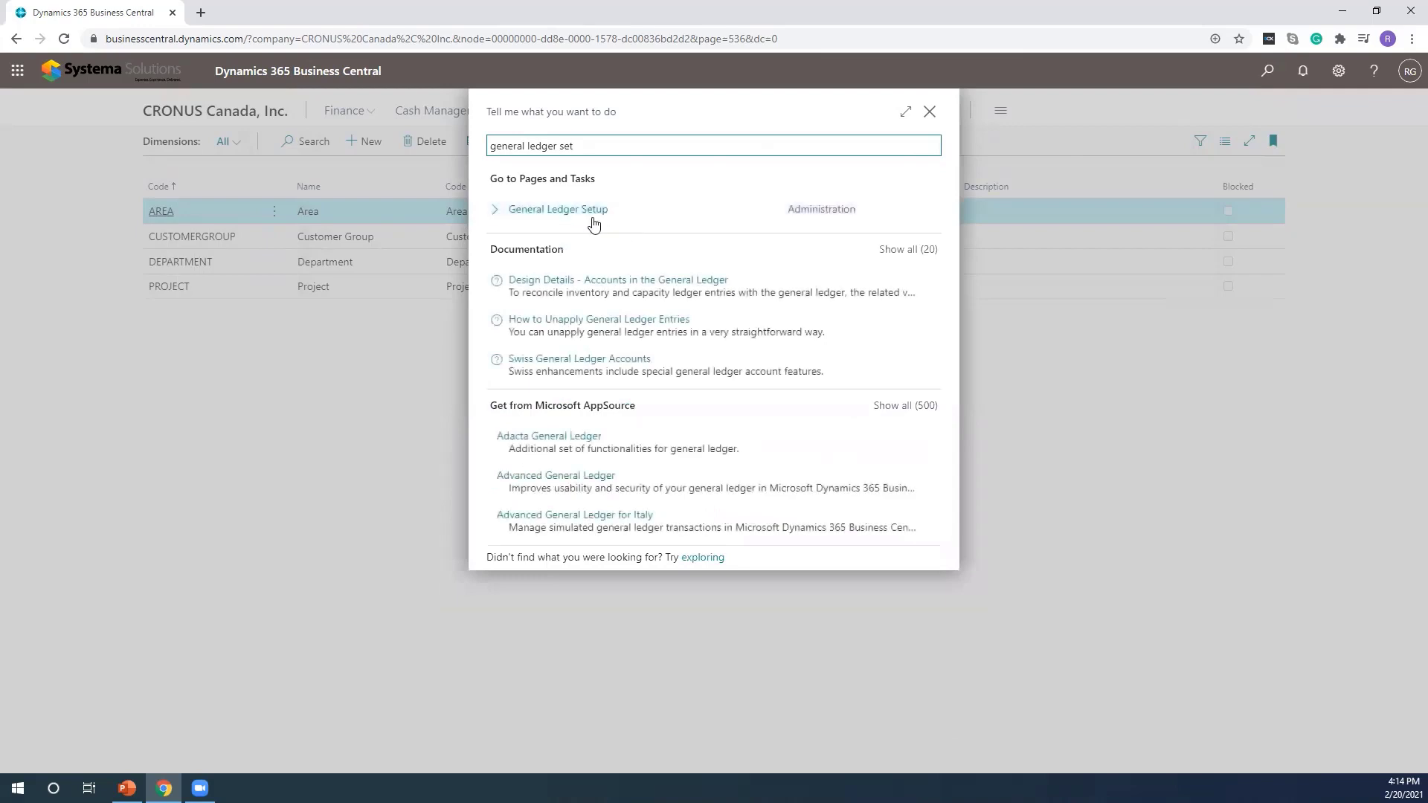
click(592, 219)
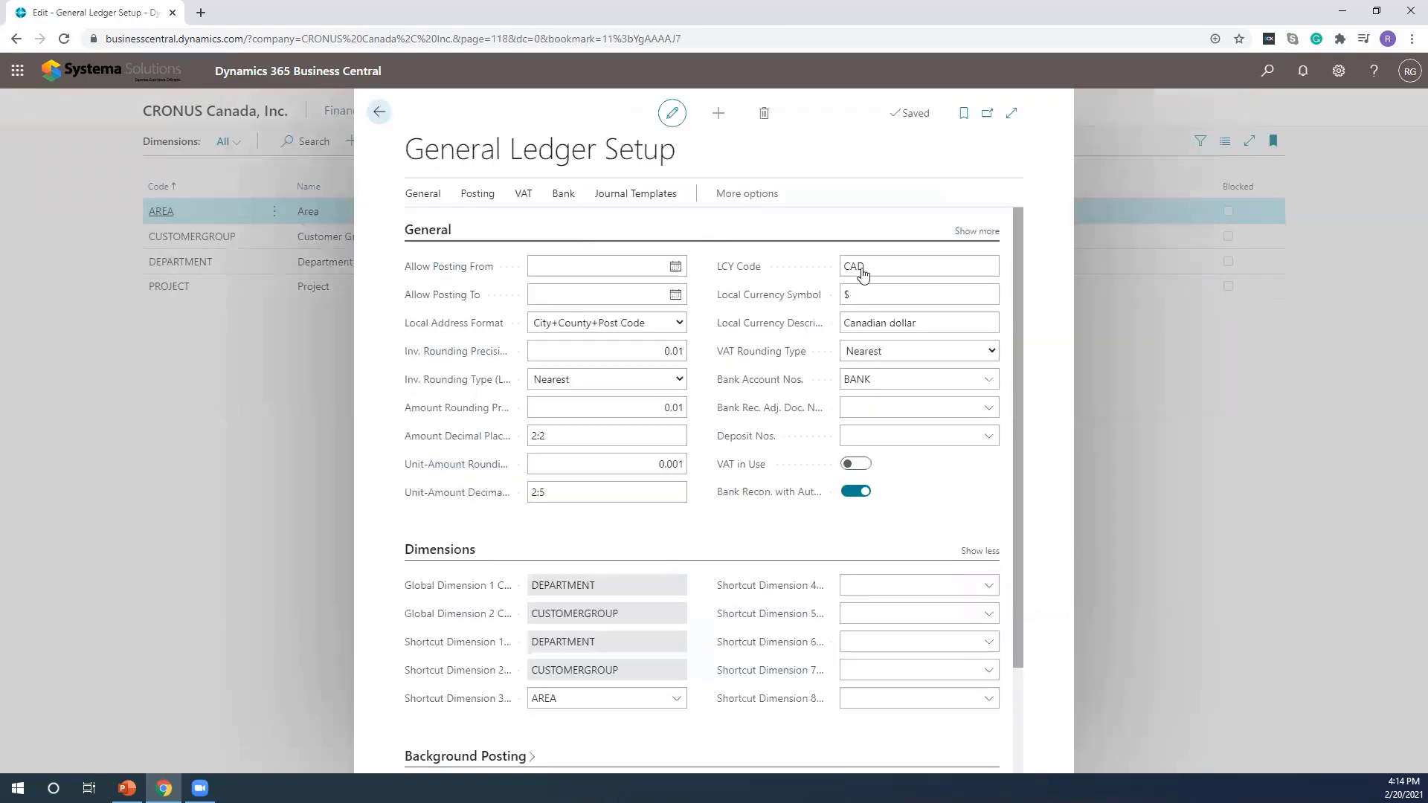
Assign PROJECT as Shortcut Dimension 4 in the Dimensions section and close the General Ledger Setup
scroll(751, 381, down, 2)
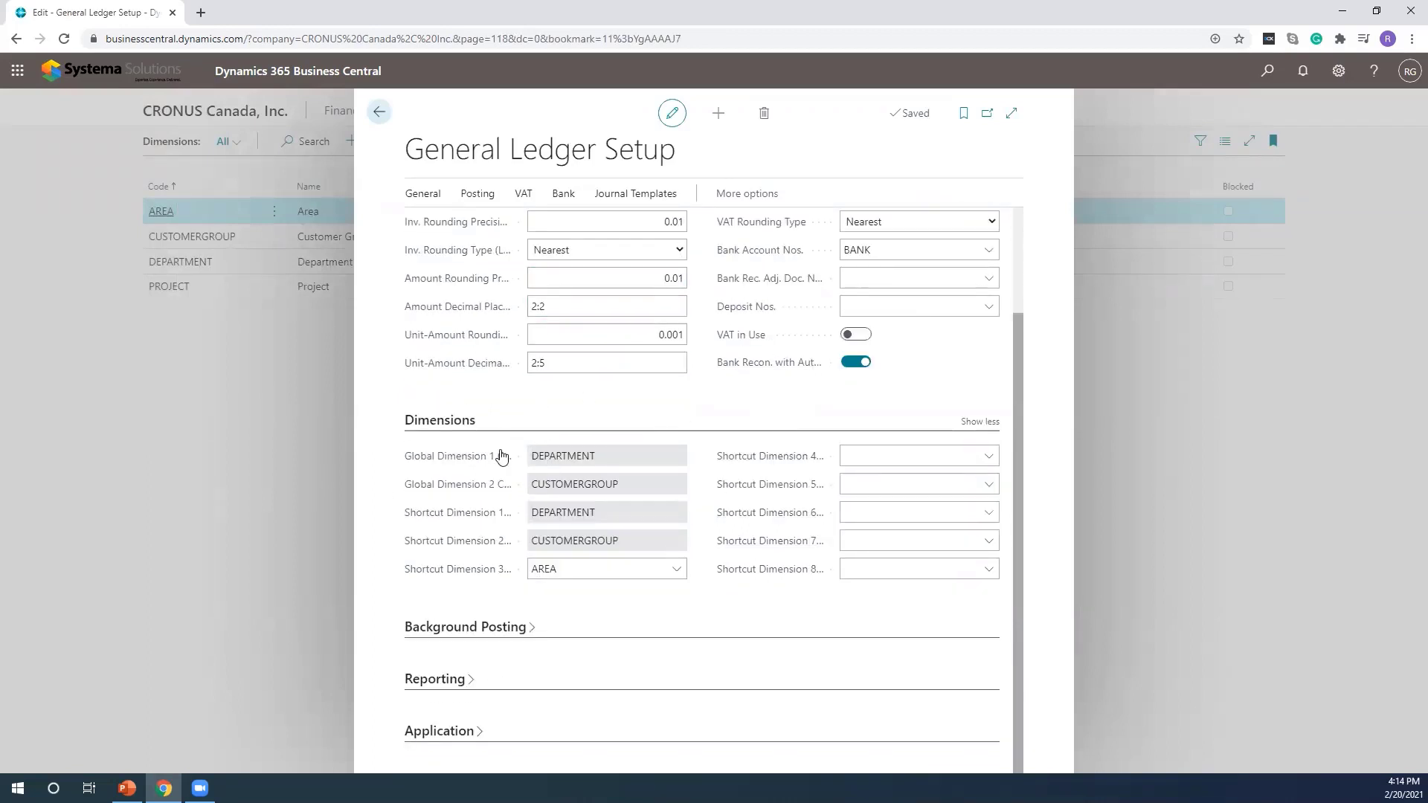
click(476, 456)
click(776, 397)
click(903, 455)
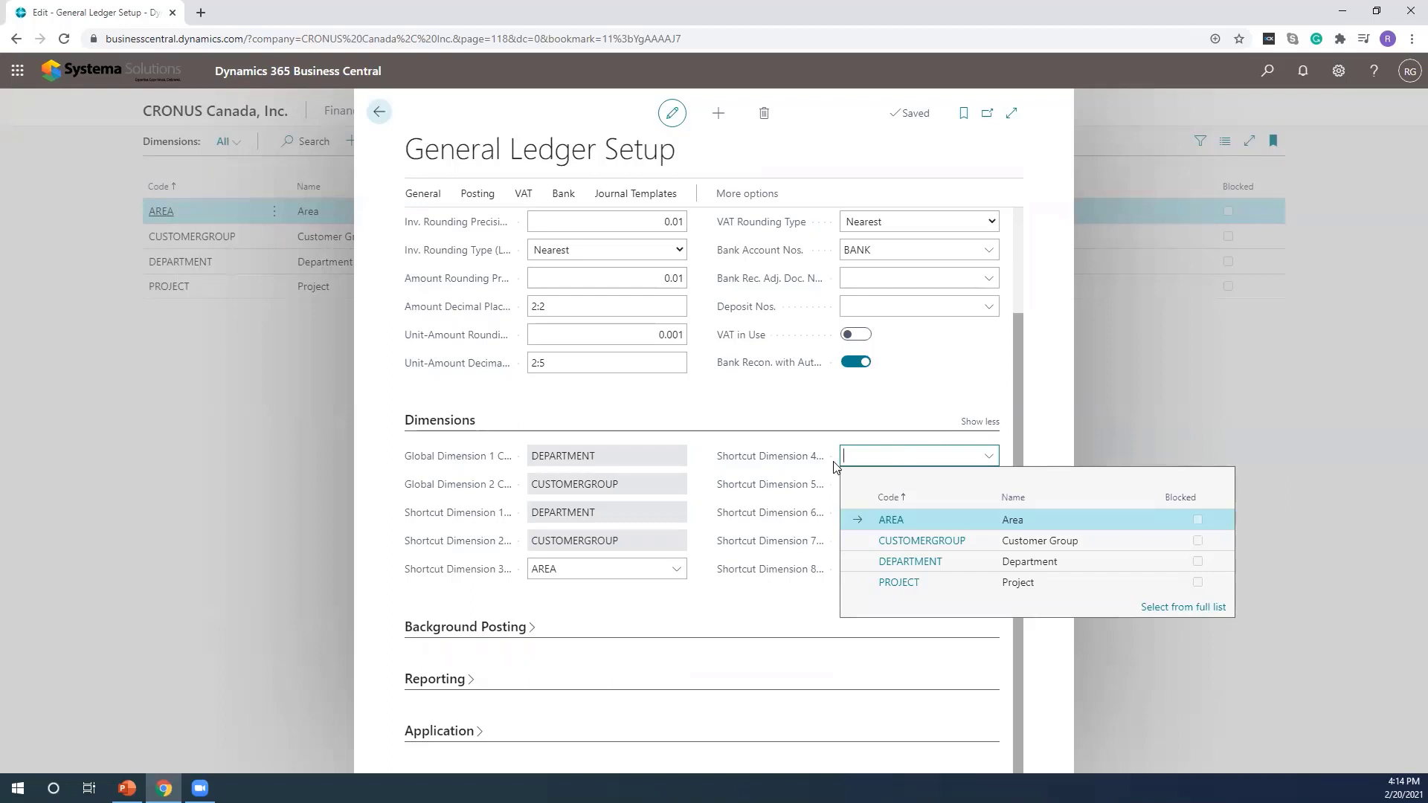
click(922, 585)
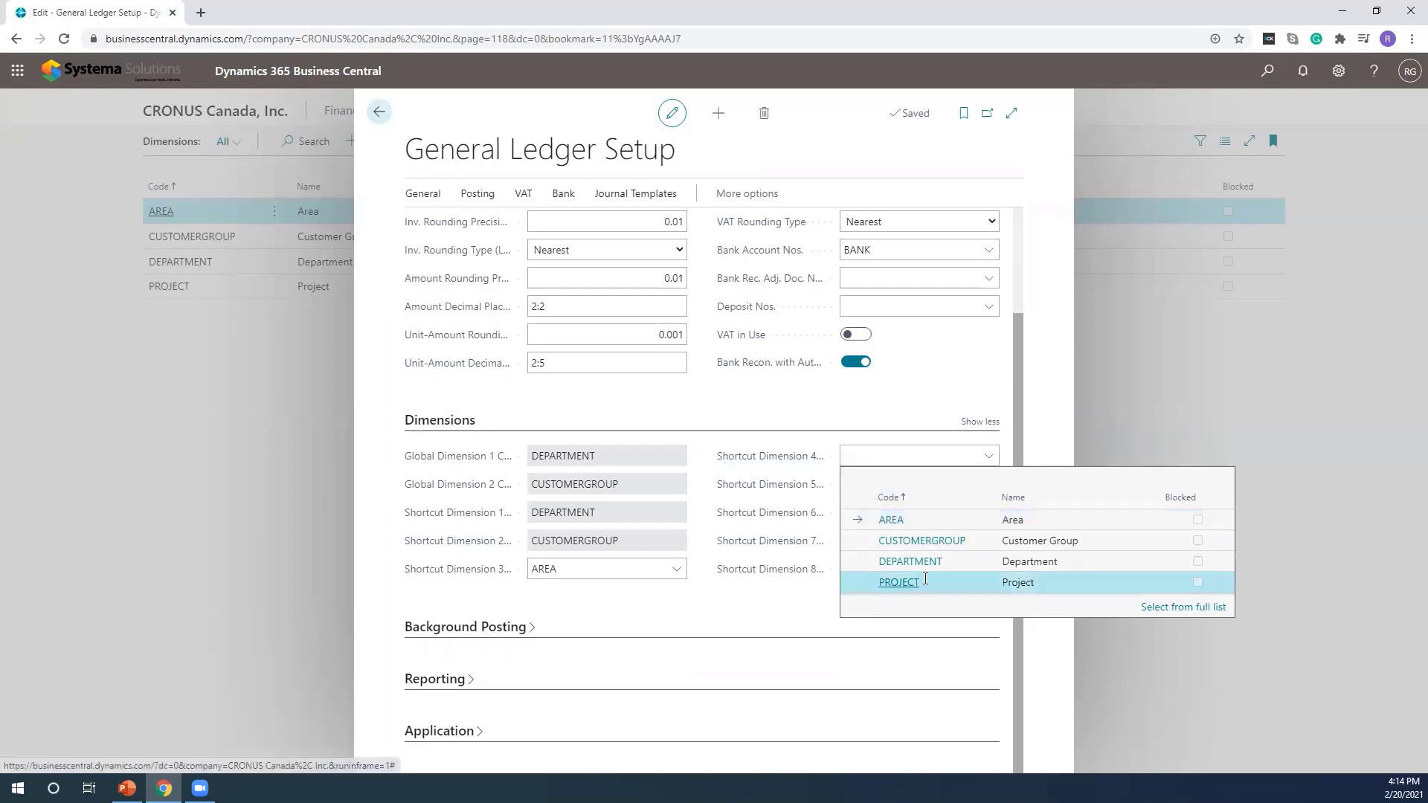
click(989, 485)
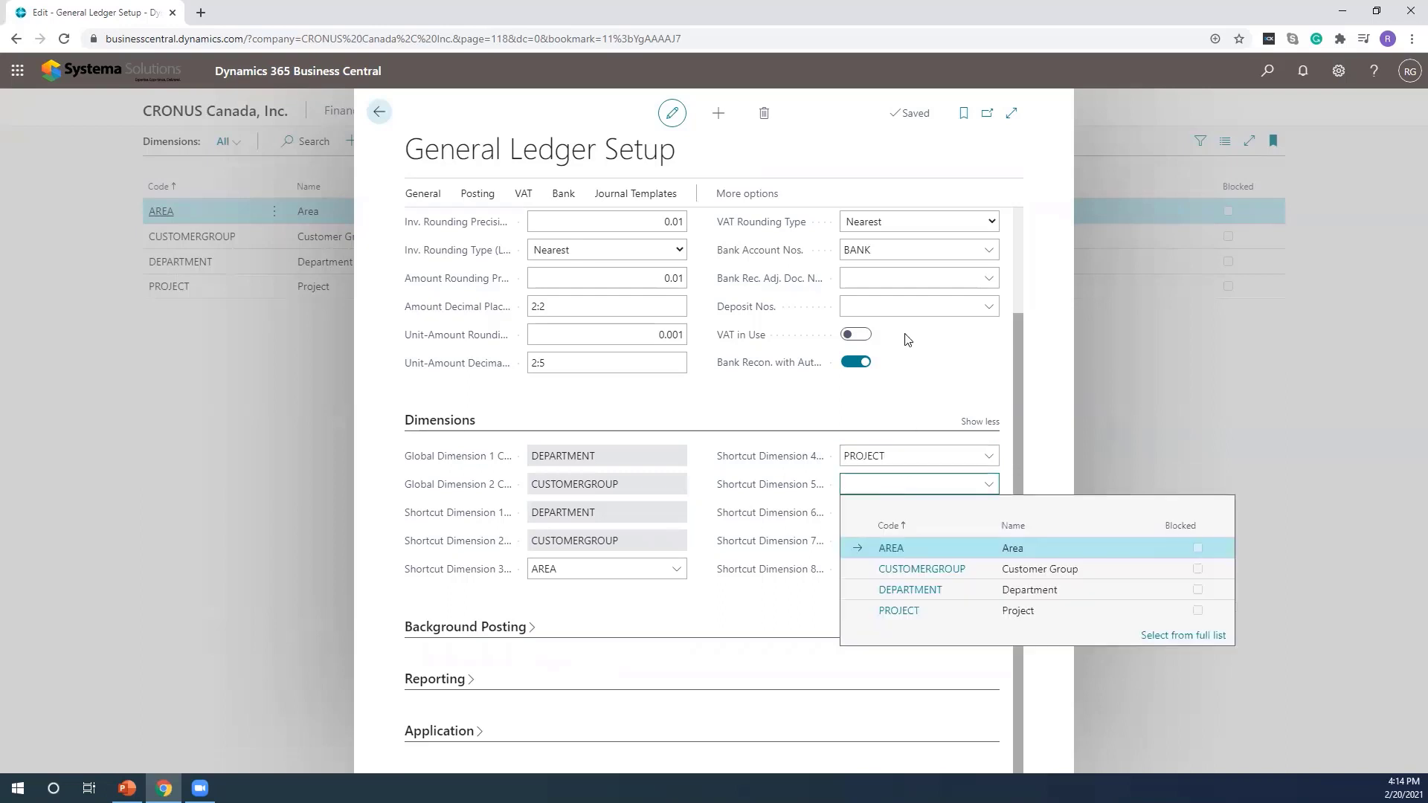
click(952, 371)
click(374, 117)
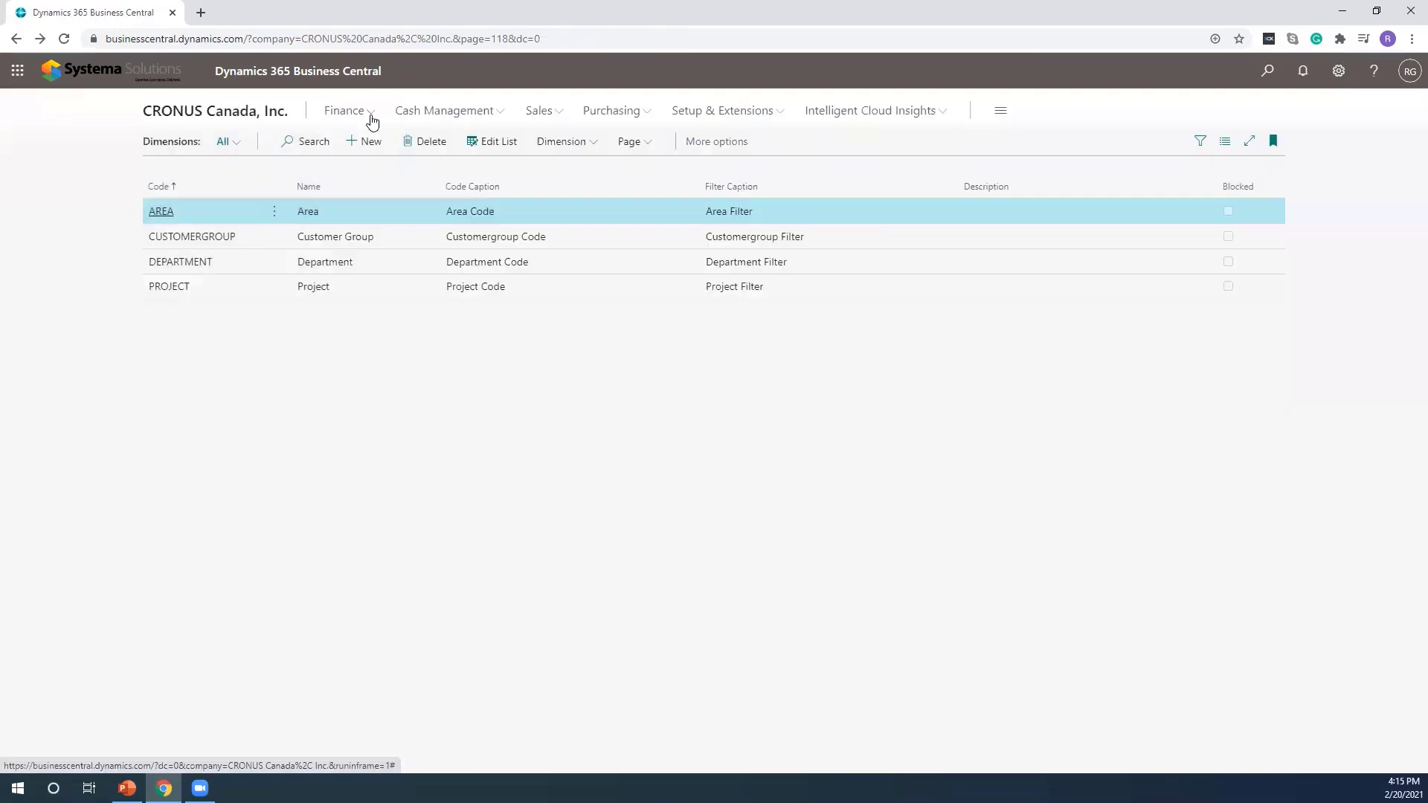
Open the General Ledger Entries from the home page and examine the dimension columns, including Area Code and Project Code
click(233, 113)
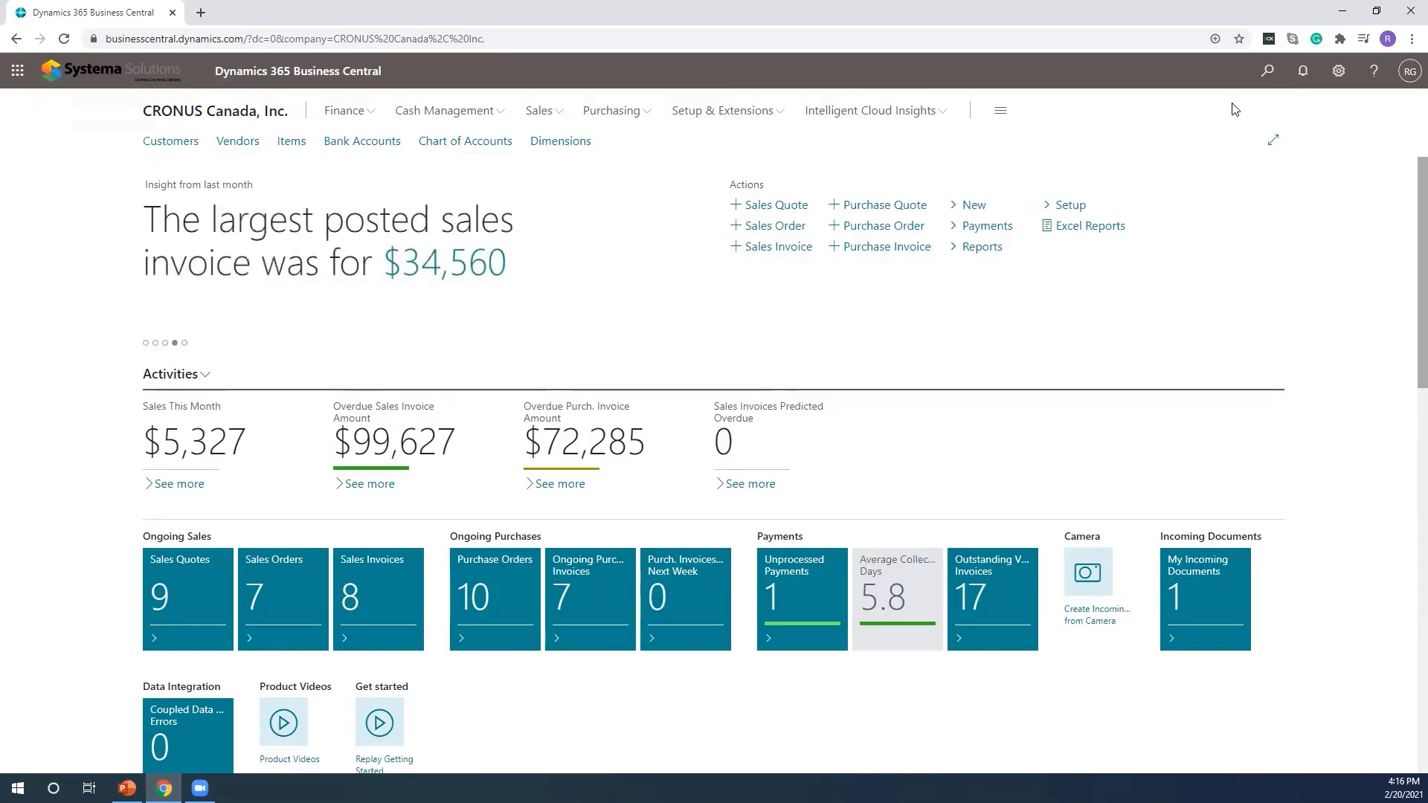
click(1260, 73)
text(gen)
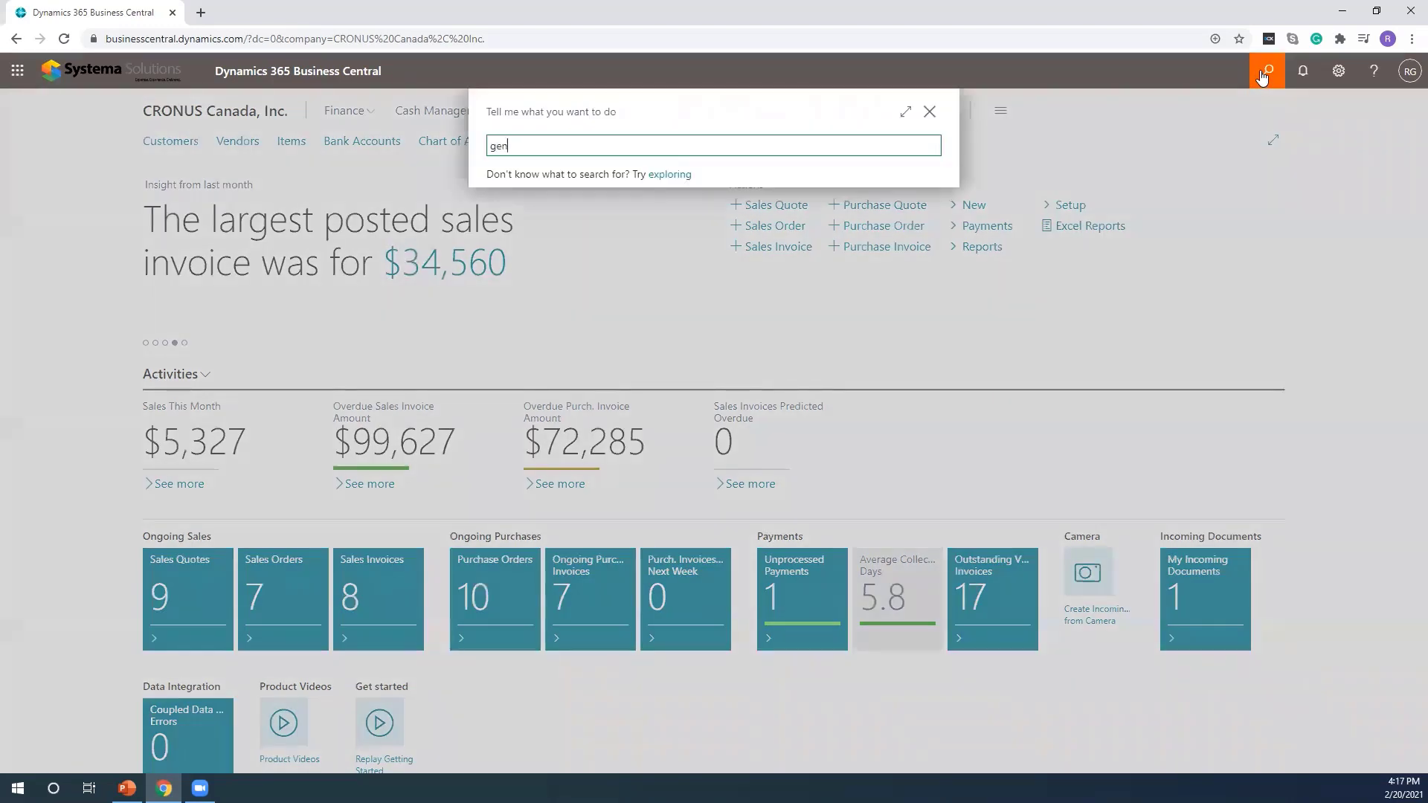
text(eral led)
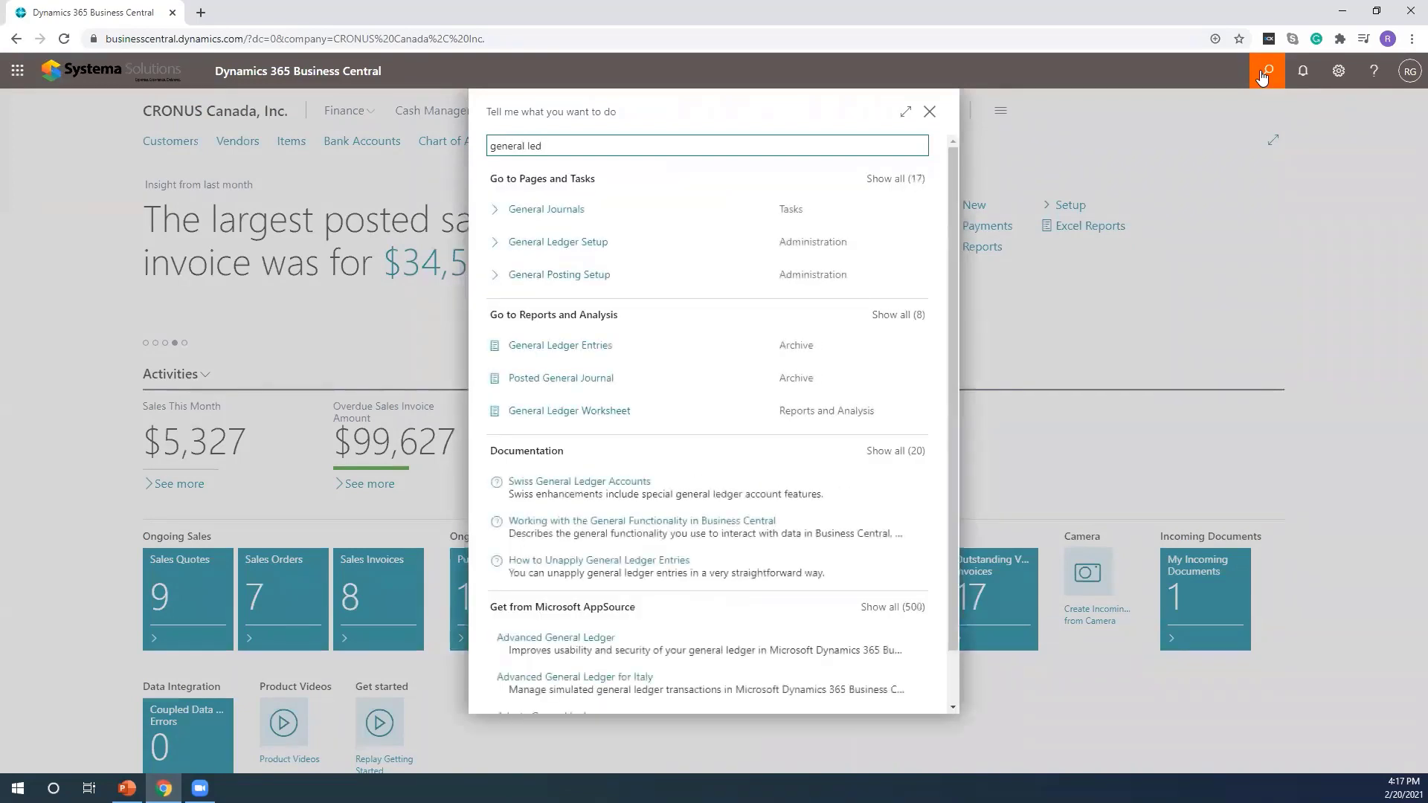
click(581, 354)
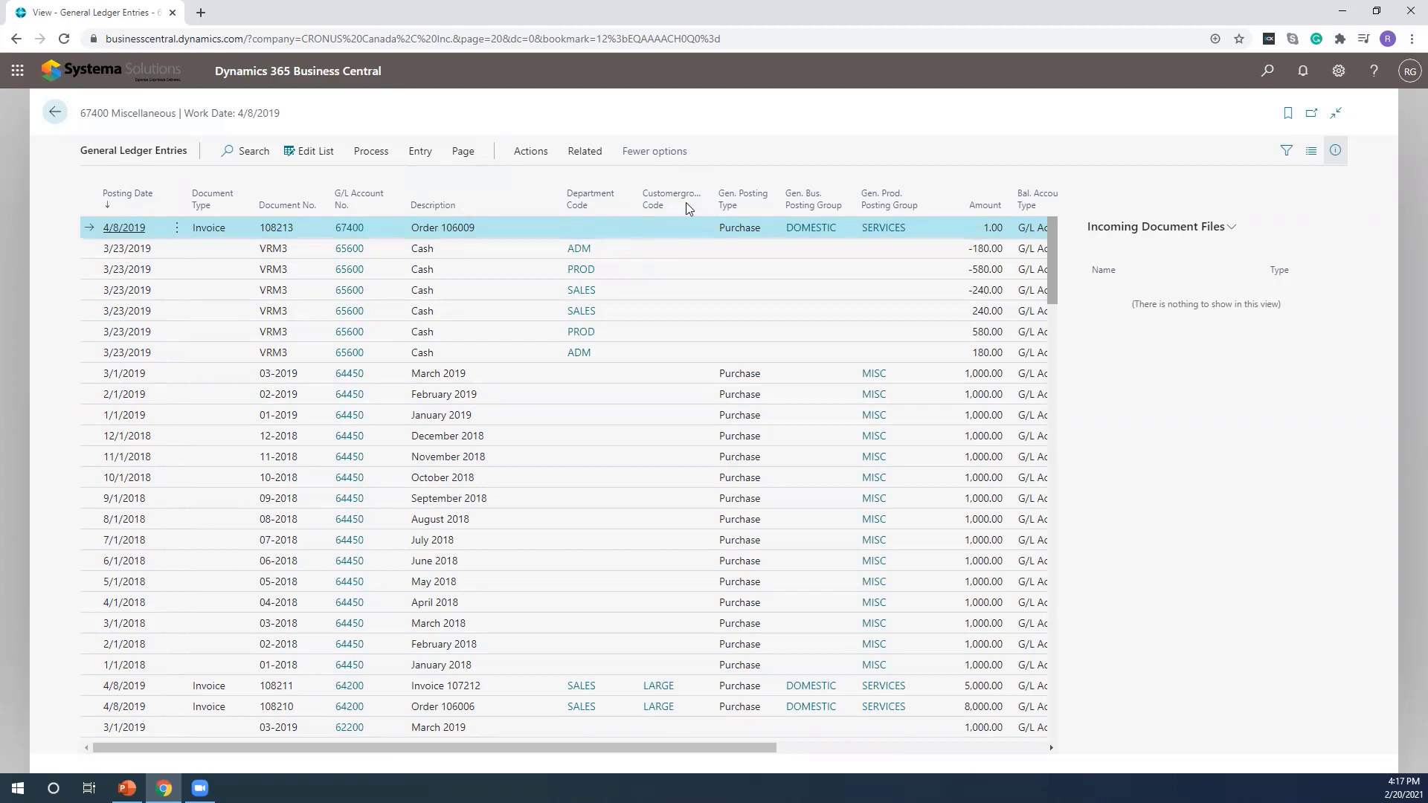
mouse_move(684, 207)
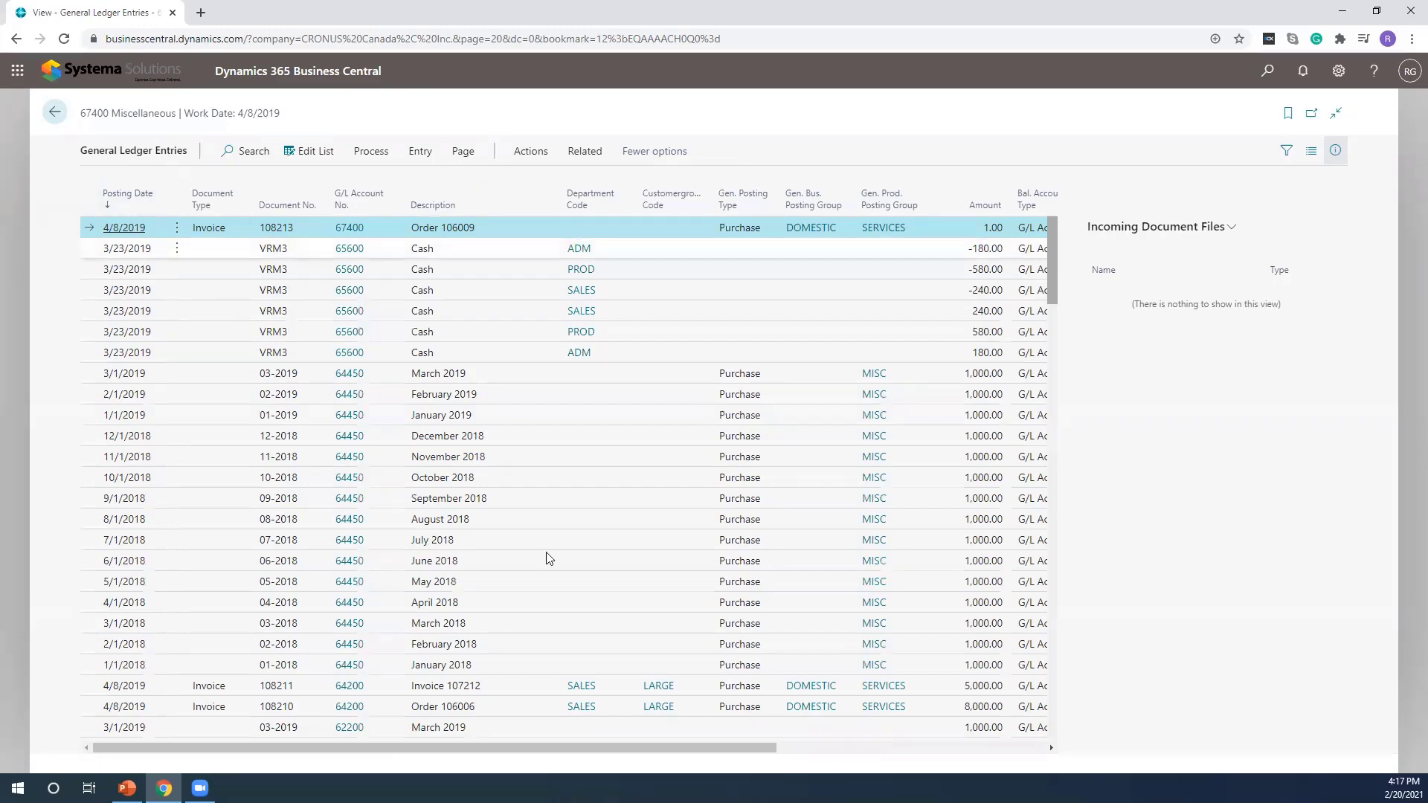
drag(666, 747, 978, 285)
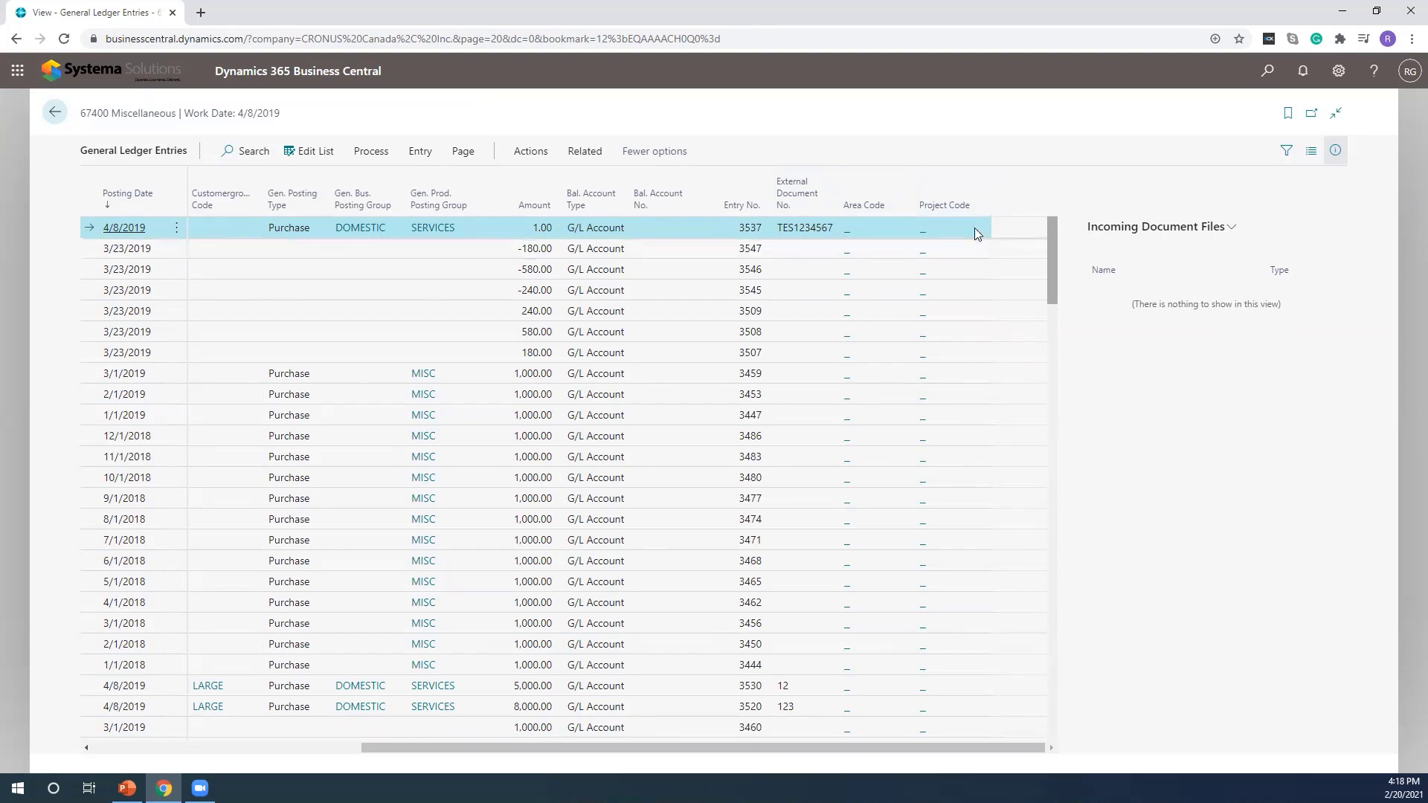
mouse_move(943, 214)
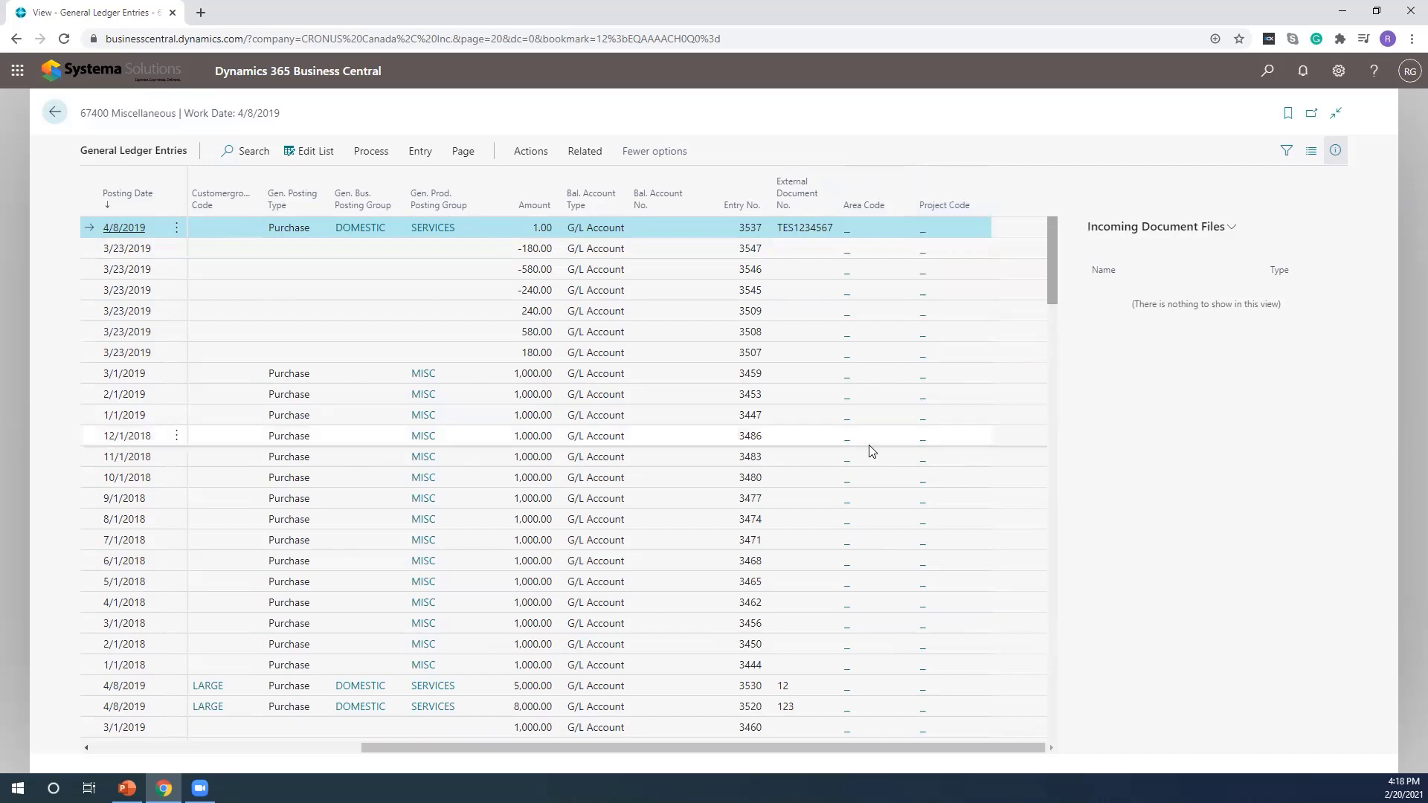